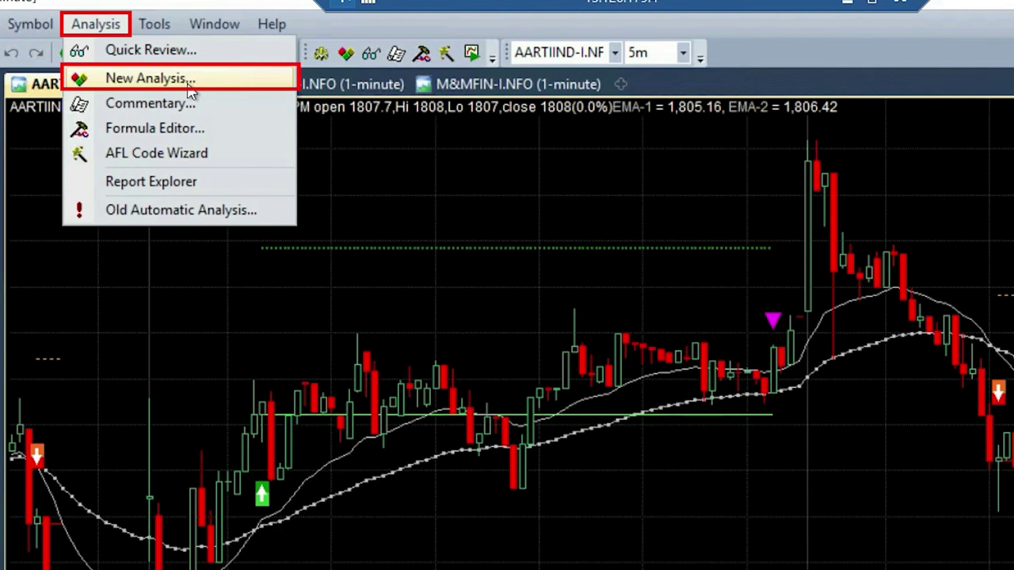
- Start a new analysis and load the Ema-Cross.afl formula into it
left_click(188, 83)
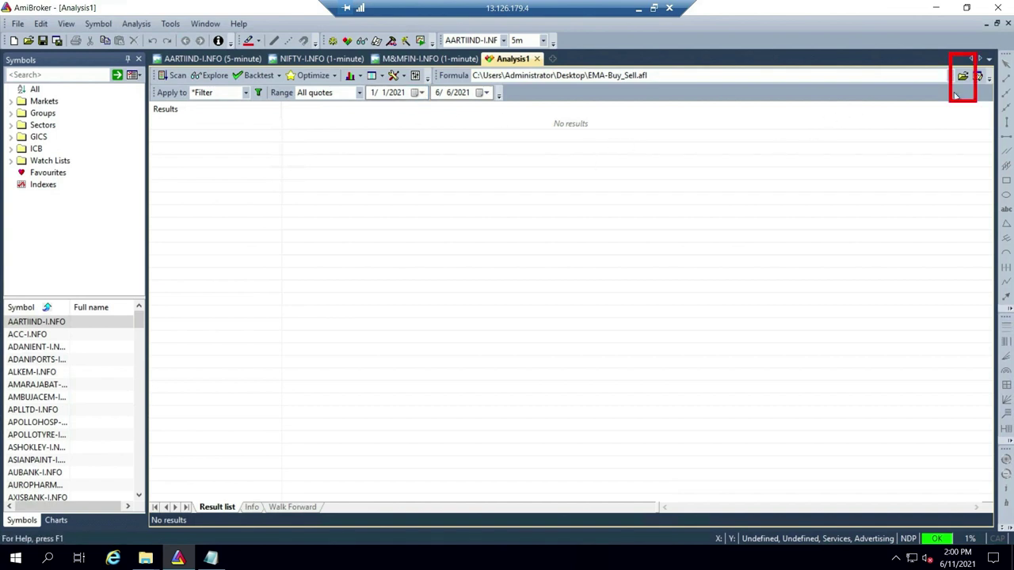
left_click(963, 77)
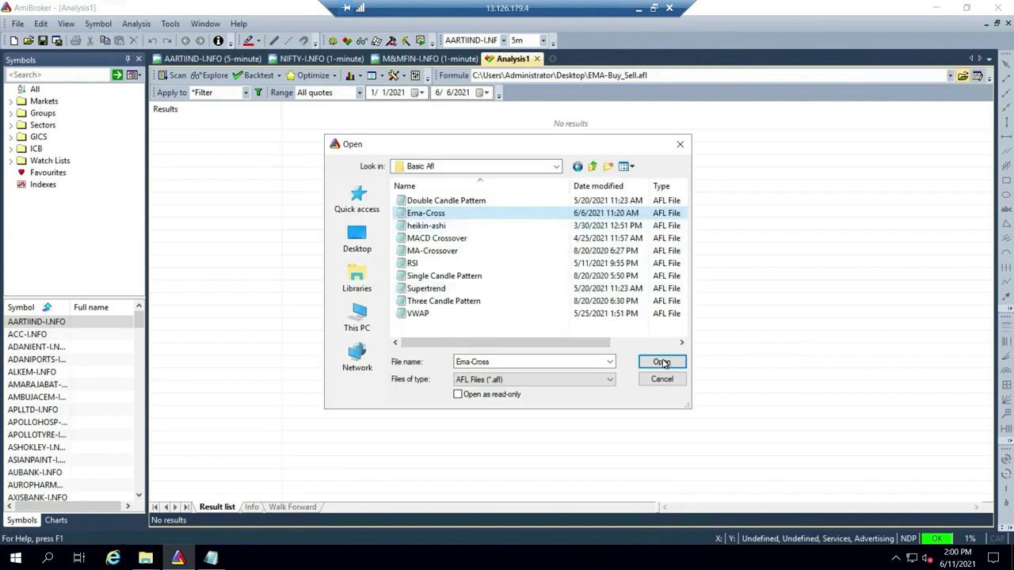
left_click(662, 362)
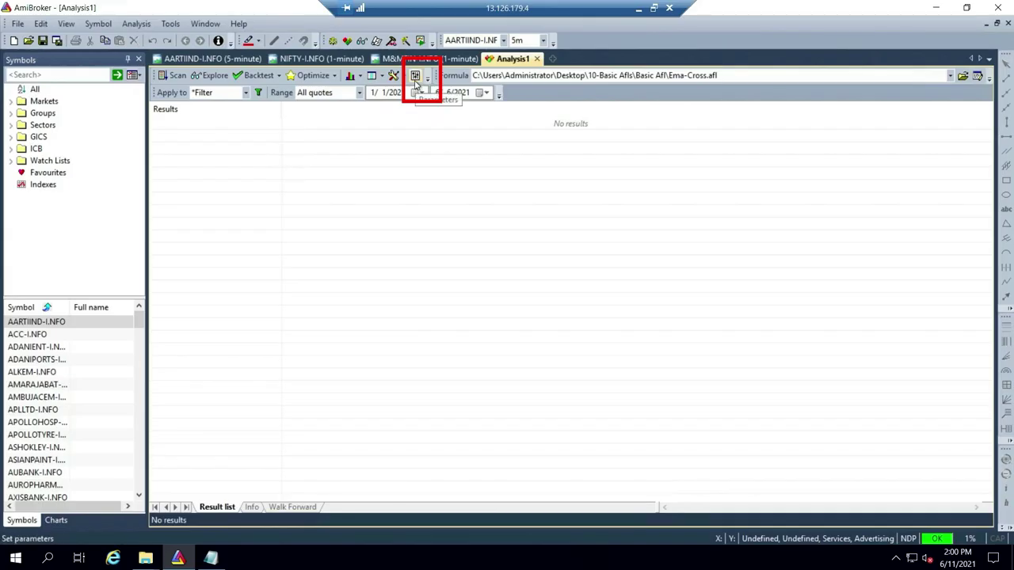
- Review the formula parameters (EMA-1 20, EMA-2 50, Target 1, StopLoss 1) and accept them
left_click(415, 77)
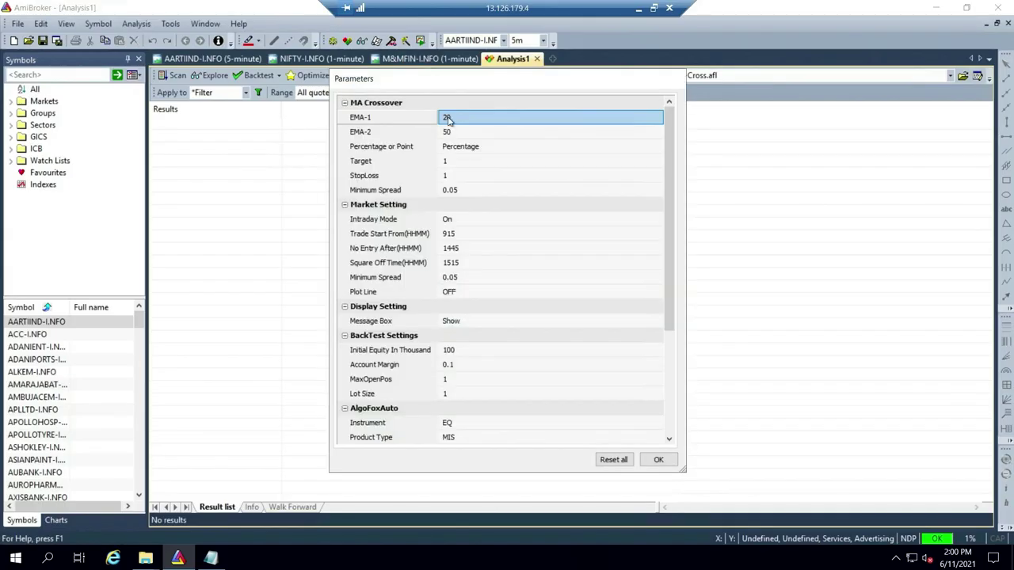
left_click(450, 132)
left_click_drag(450, 137, 448, 229)
scroll(491, 301, "down", 2)
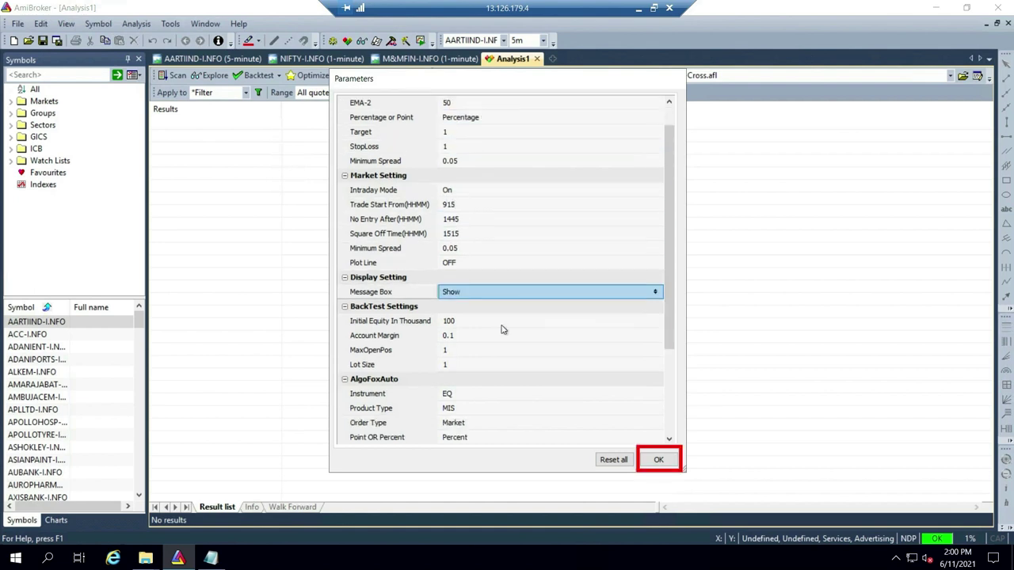
left_click(659, 460)
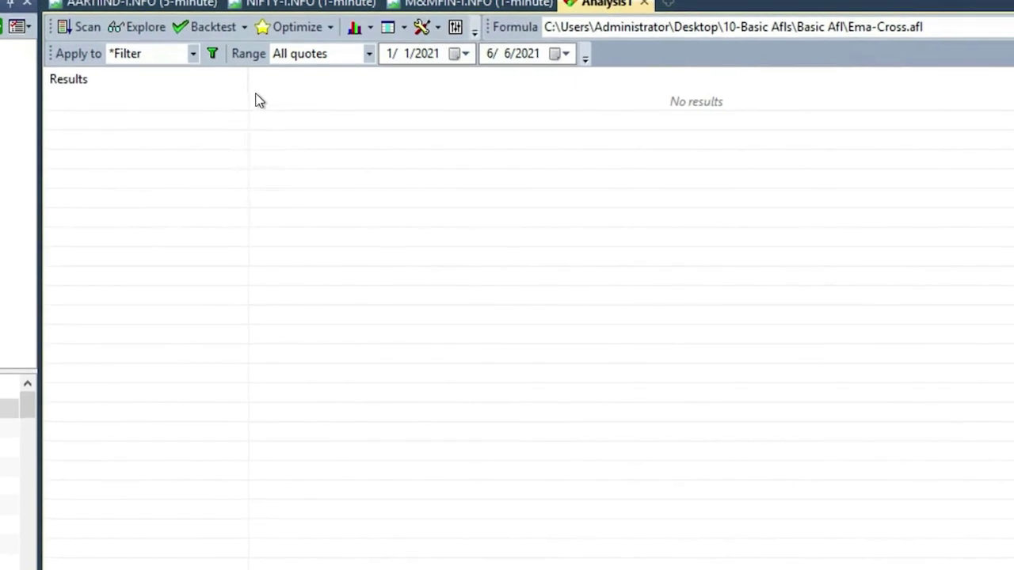
- Set Apply to *Current and Range to 1 recent day
left_click(187, 53)
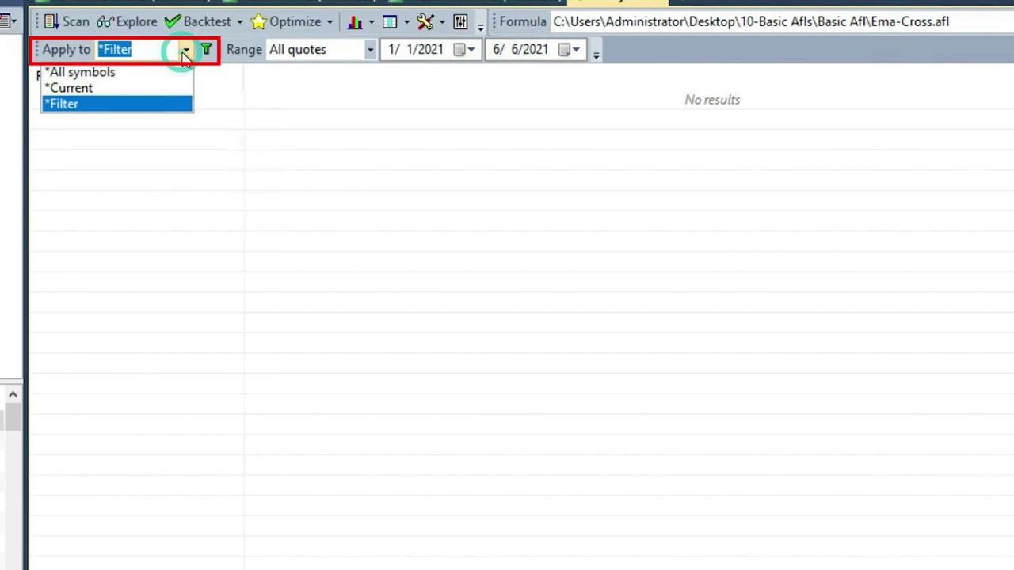
left_click(127, 88)
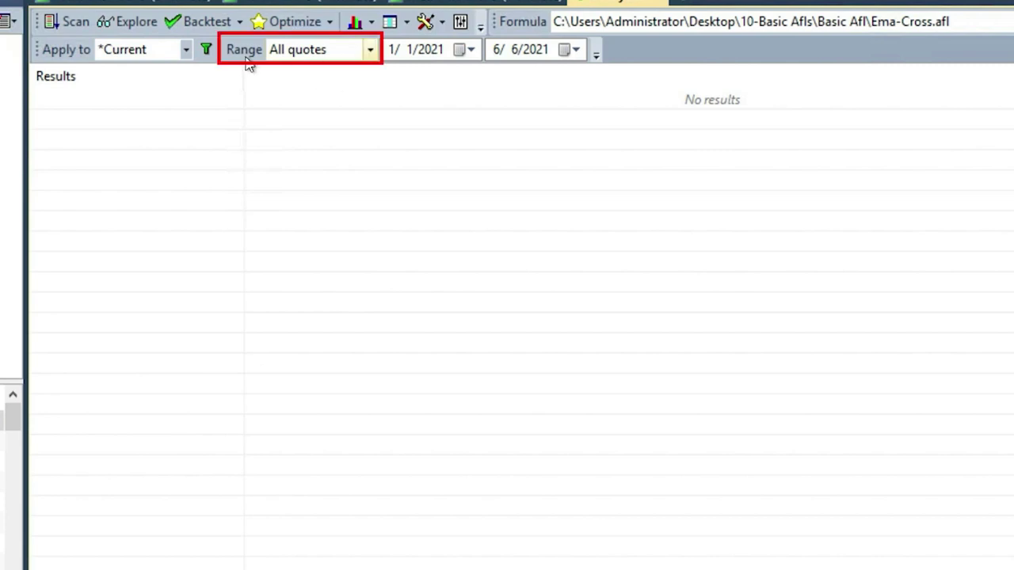
left_click(368, 50)
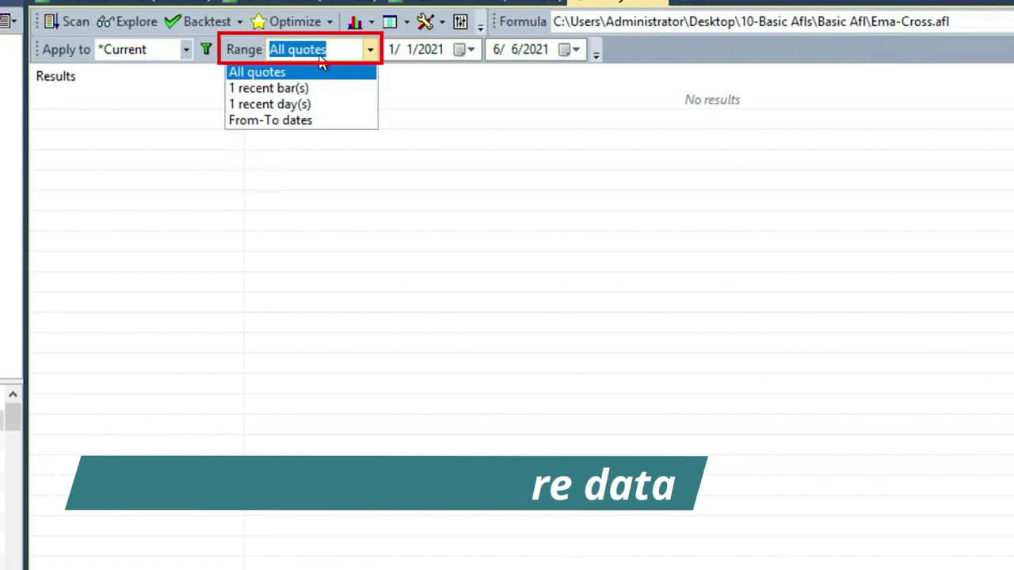
left_click(260, 105)
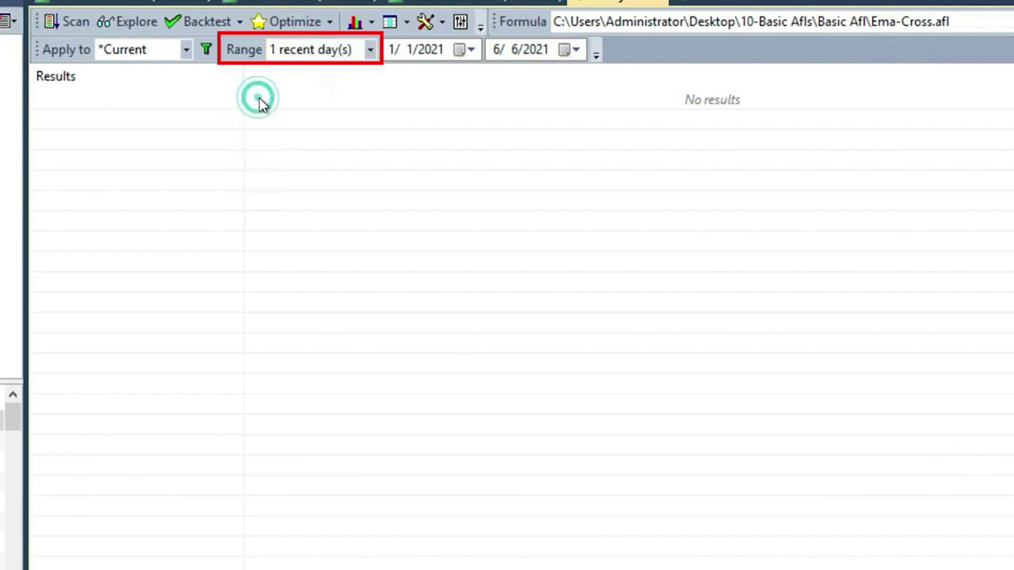
- Run the scan, select the AARTIIND Short result, and widen the Date column
left_click(76, 23)
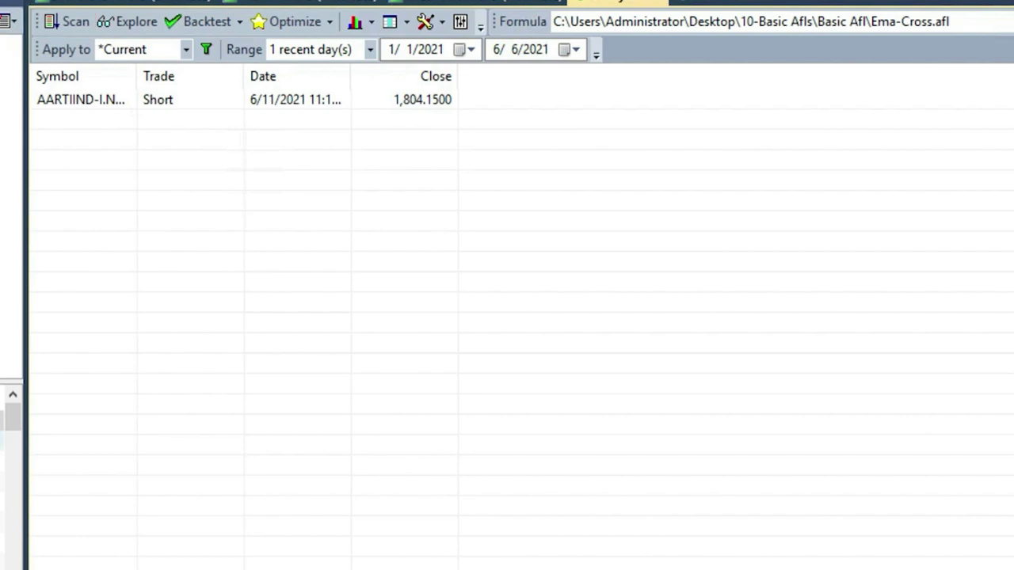
left_click(263, 103)
left_click_drag(347, 70, 383, 76)
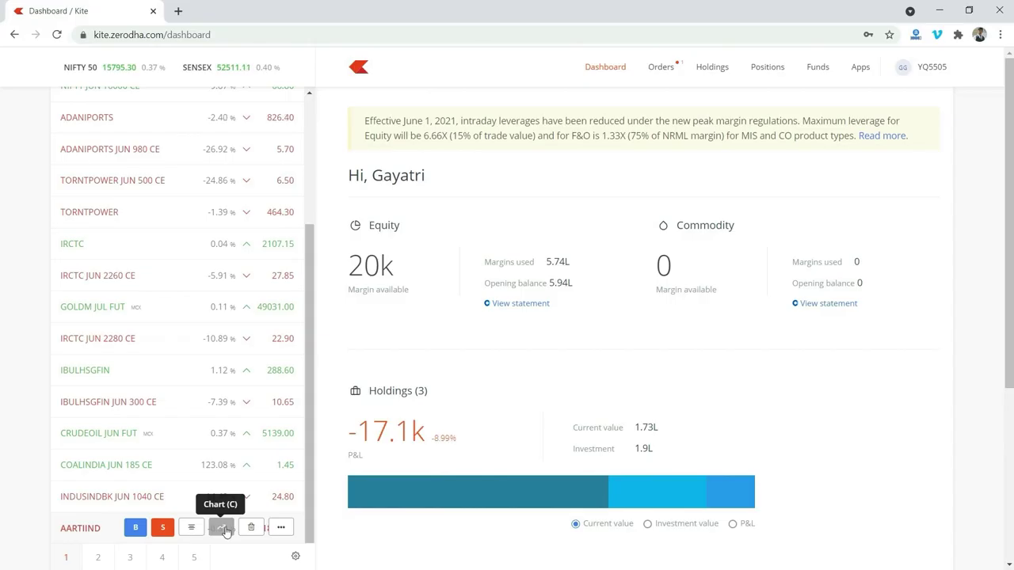
- Open the AARTIIND chart in Kite, remove Supertrend and add a Moving Average study
left_click(223, 529)
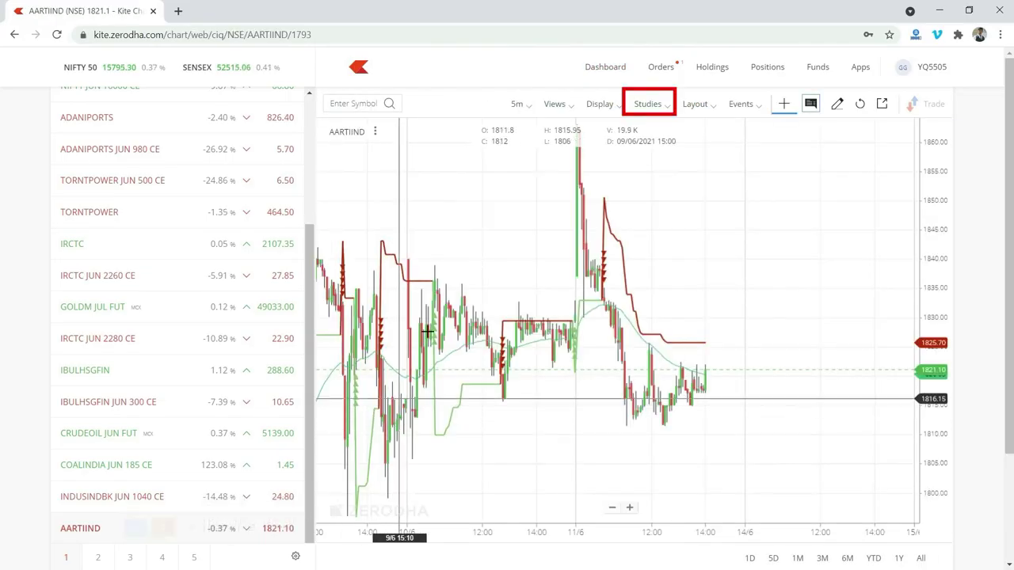
left_click(648, 104)
left_click(742, 168)
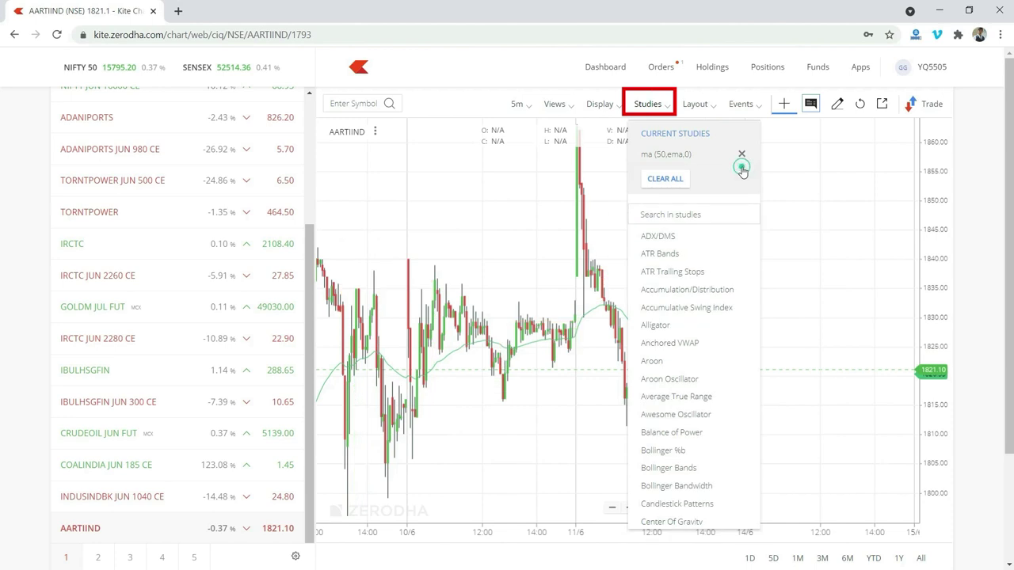
left_click(703, 212)
type("movin")
left_click(700, 236)
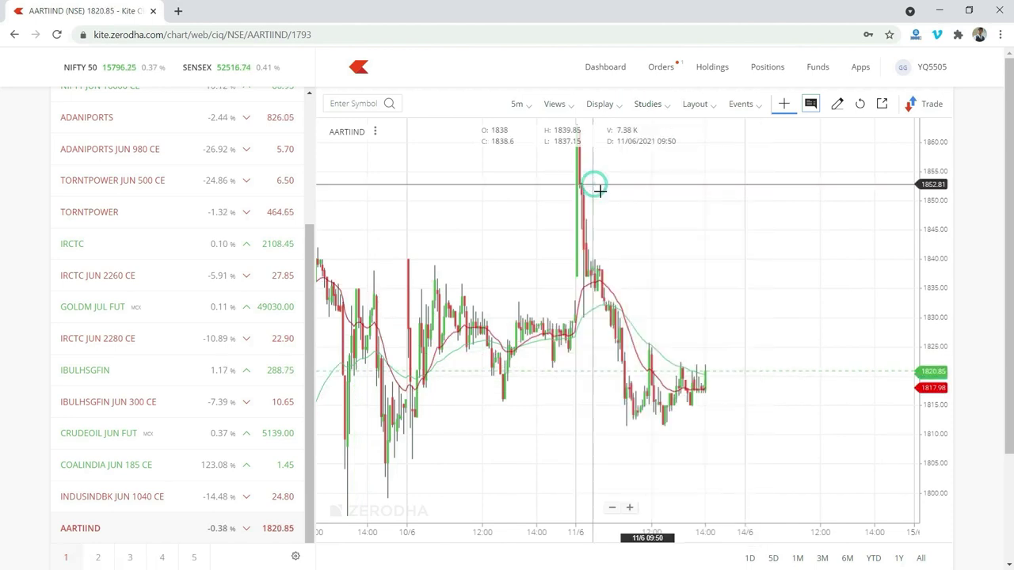
scroll(657, 304, "up", 3)
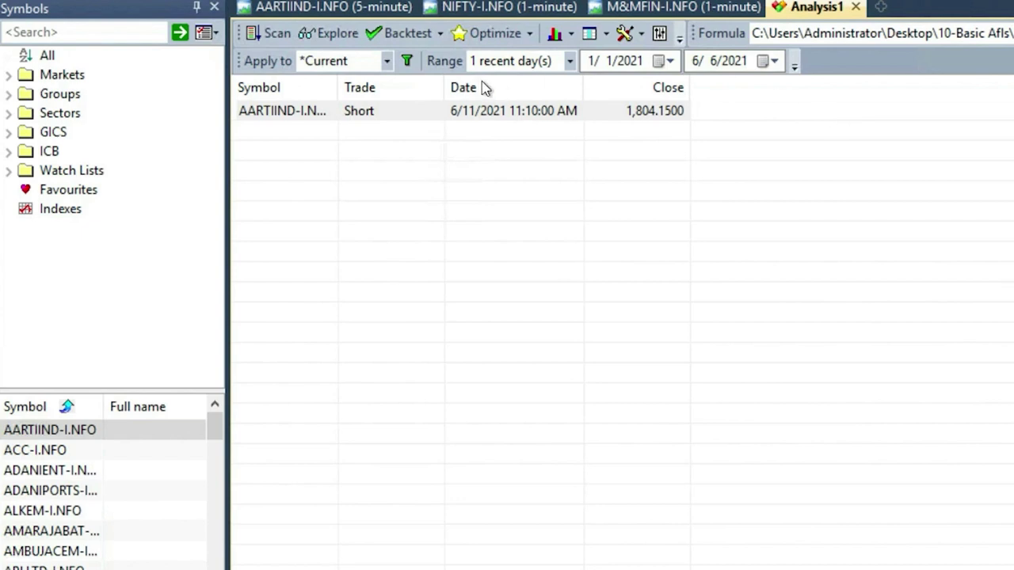
- Filter the scan to the Futures watch list and run it, returning 262 signals
left_click(386, 62)
left_click(341, 110)
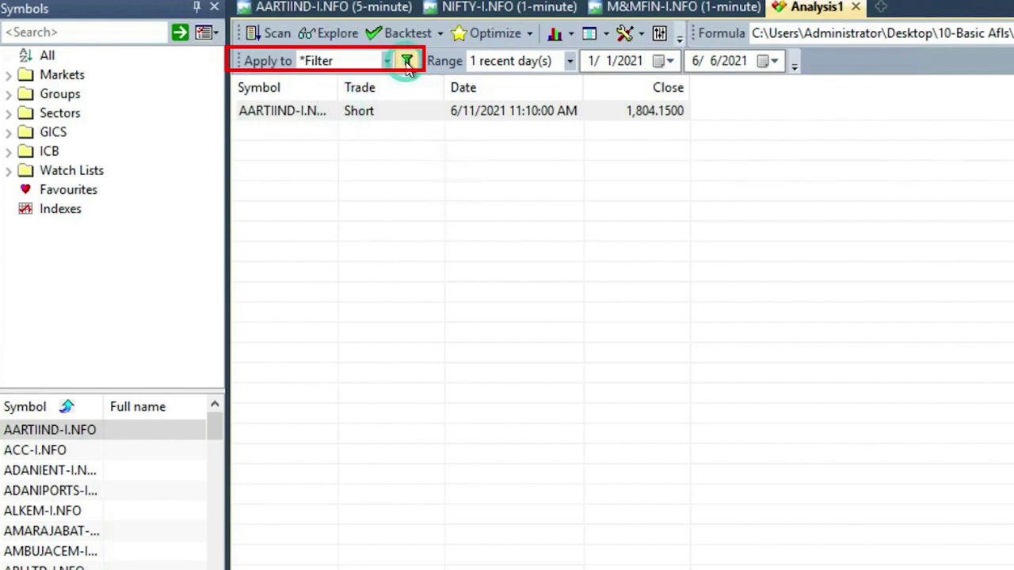
left_click(407, 61)
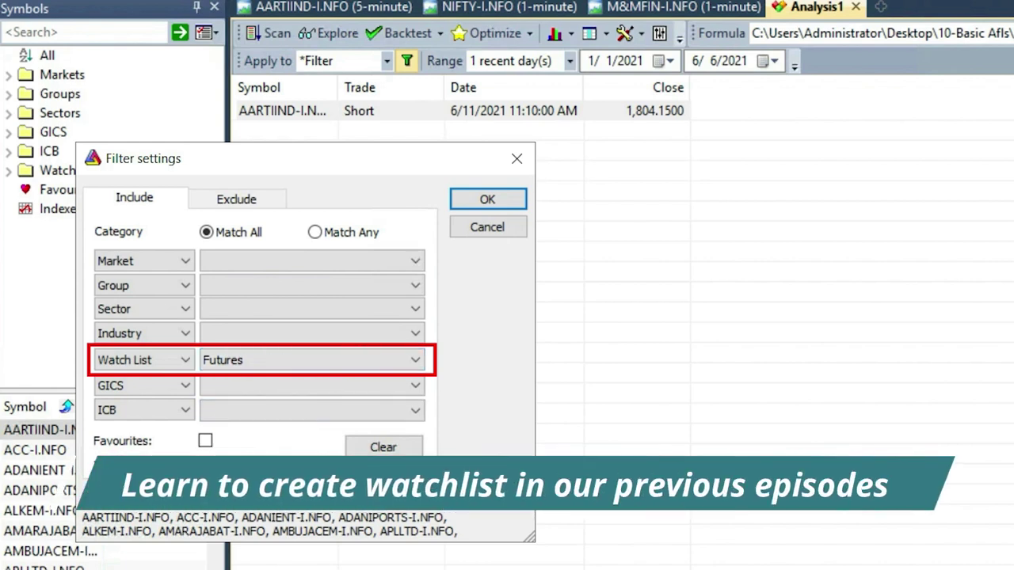
left_click(479, 203)
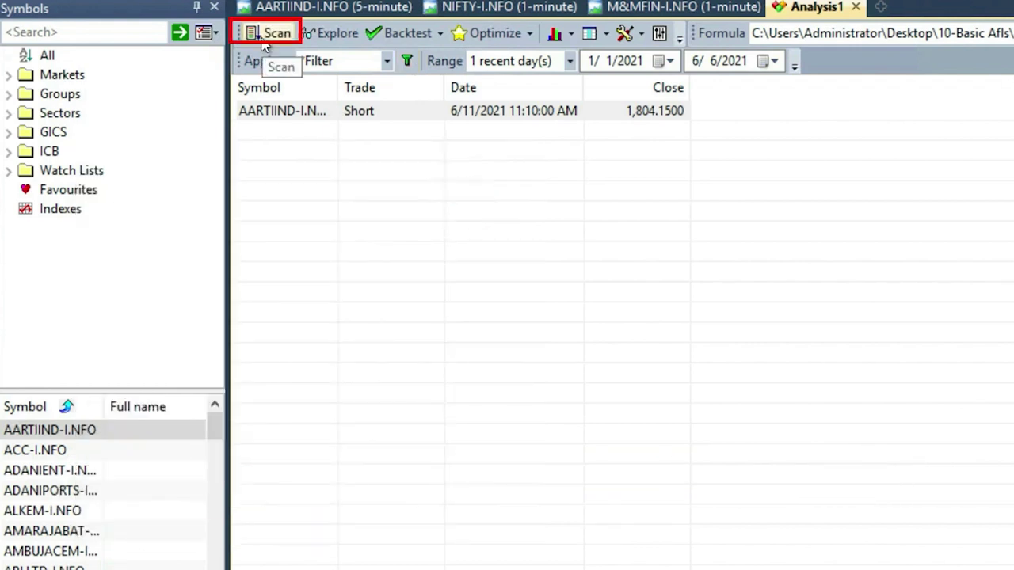
left_click(266, 43)
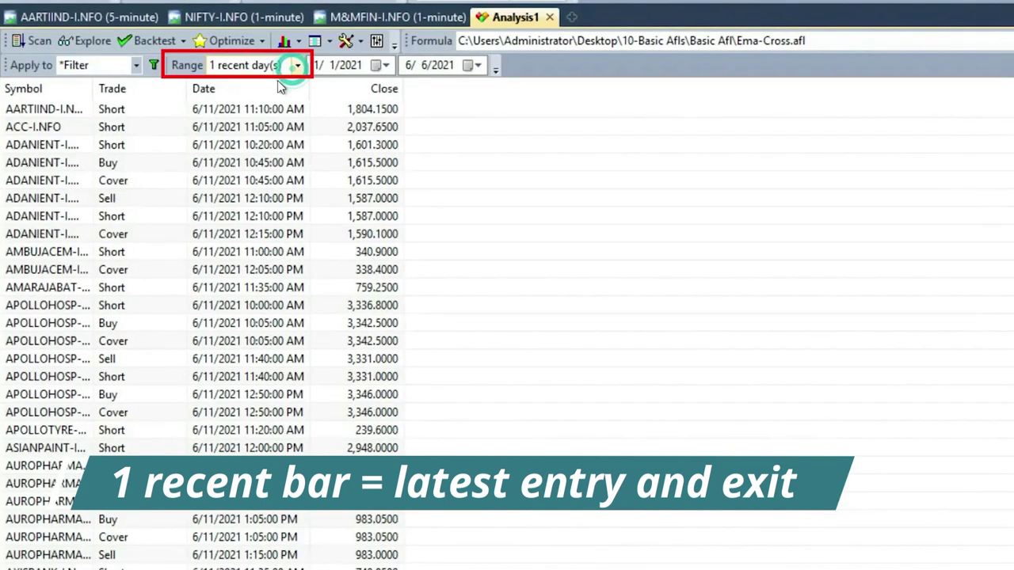
- Change the Range to 1 recent bar and rerun the scan
left_click(295, 65)
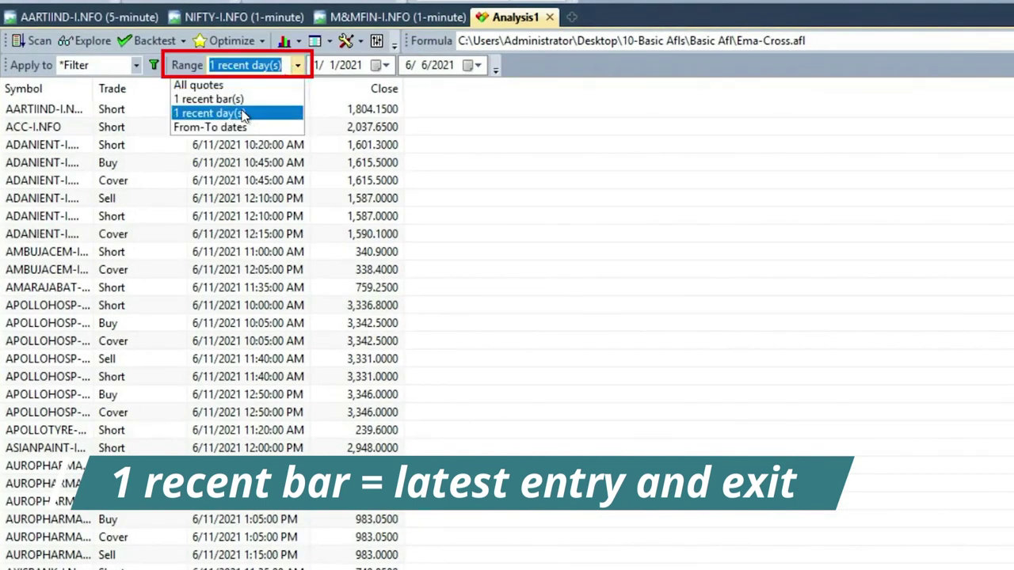
left_click(238, 99)
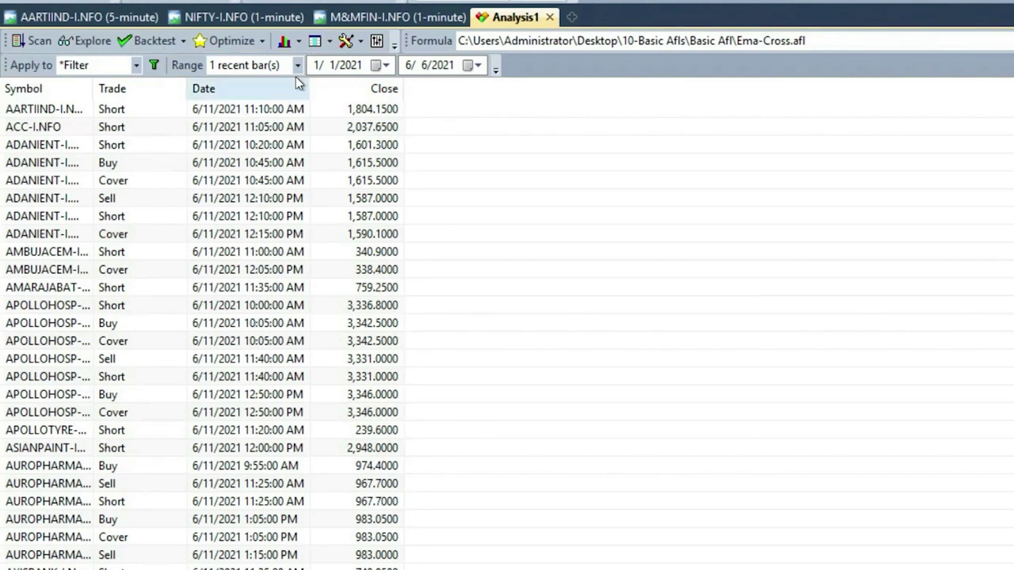
left_click(37, 46)
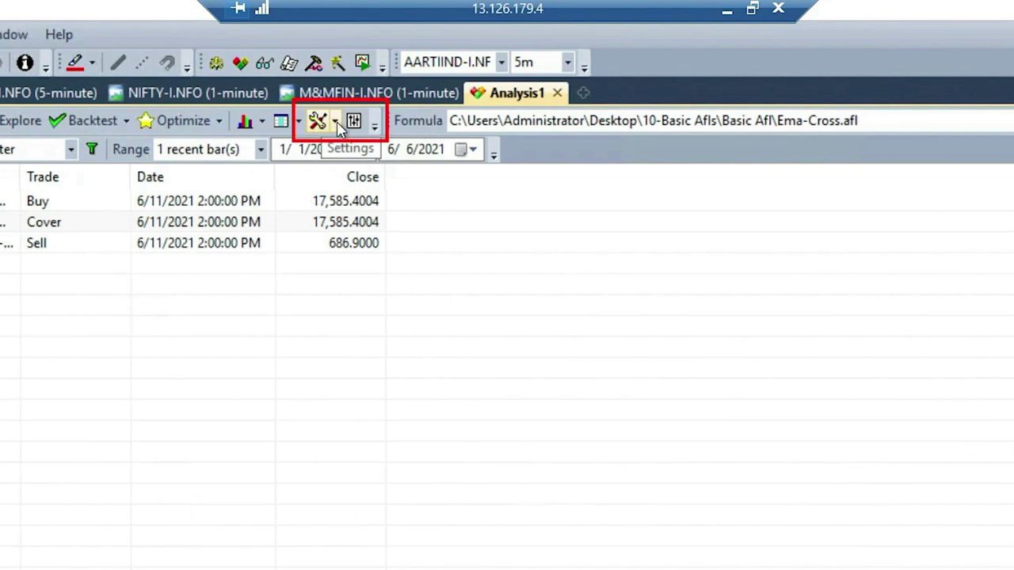
- Enable Auto-Repeat Scan/Explore with a 1sec interval and start the scan
left_click(337, 124)
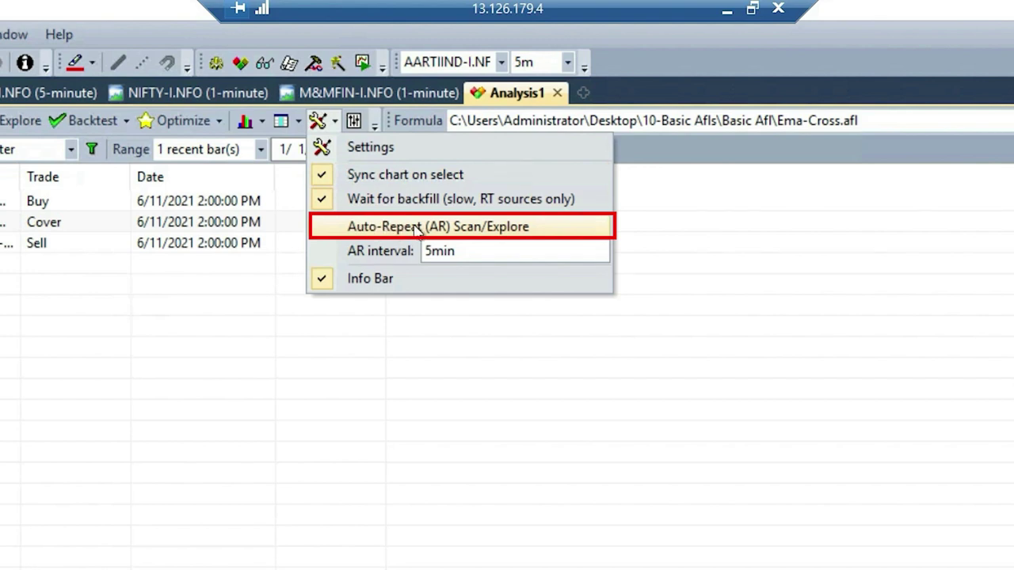
left_click(330, 229)
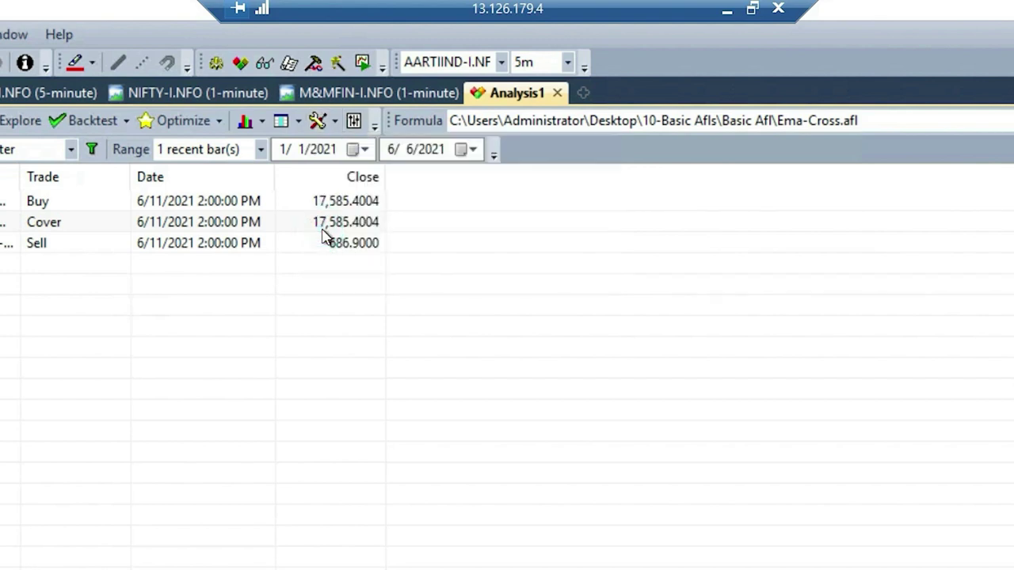
left_click(337, 126)
double_click(449, 253)
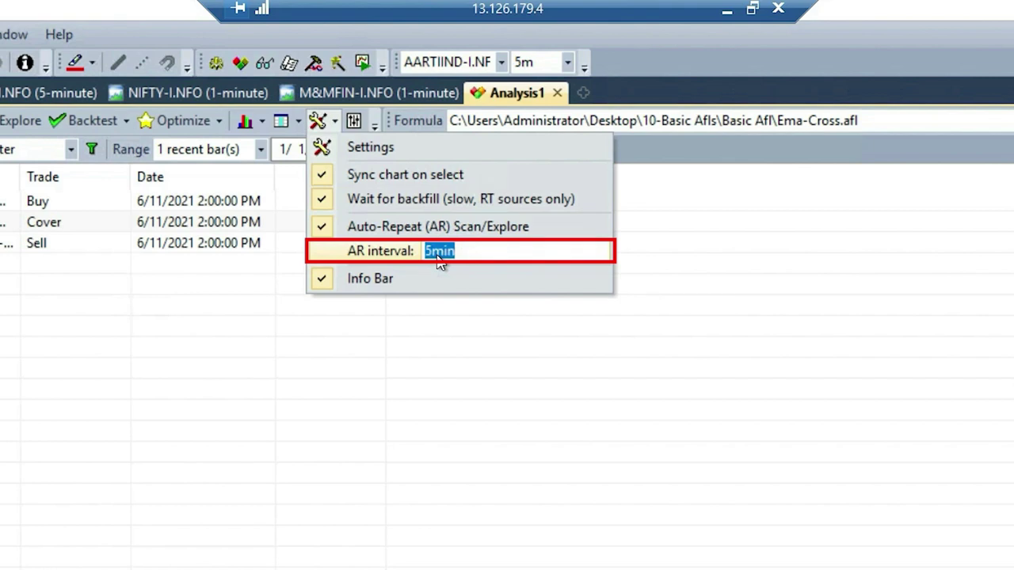
type("1sec")
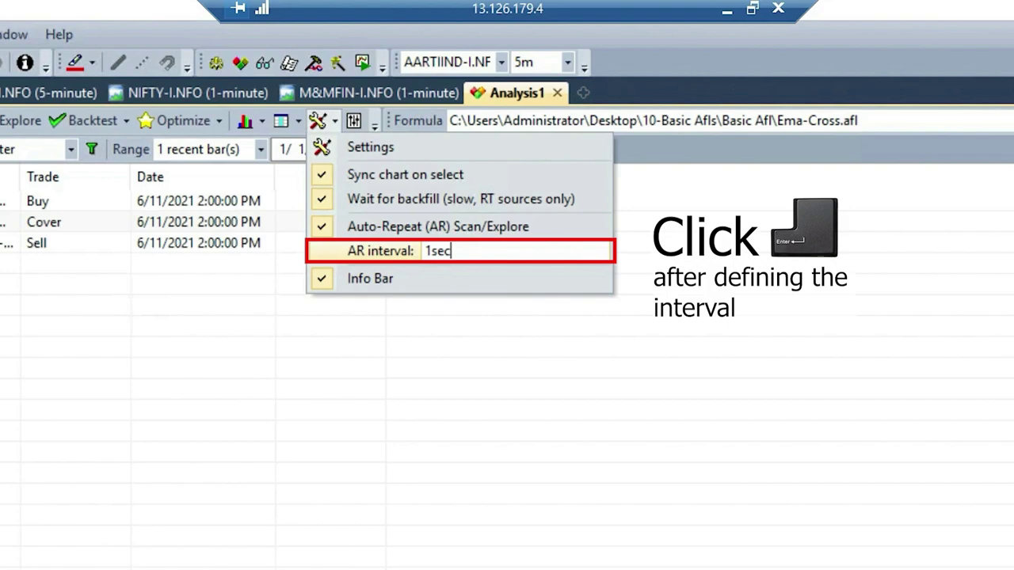
key("Return")
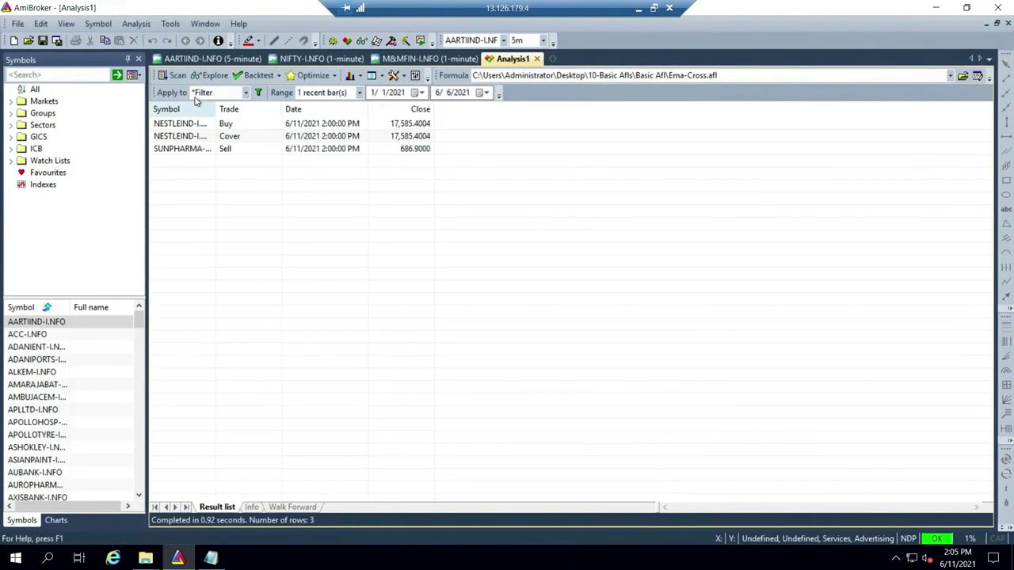
left_click(175, 75)
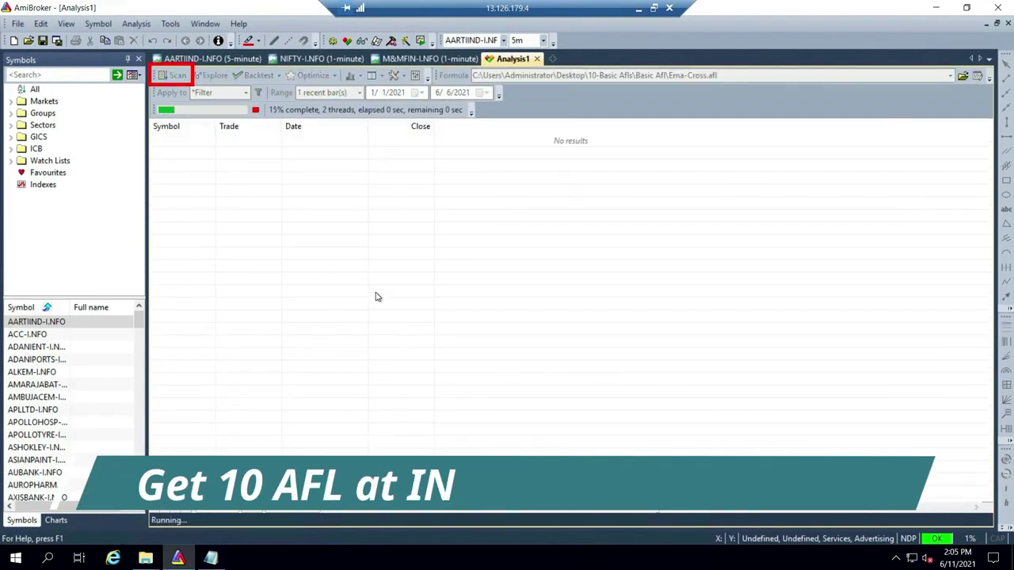
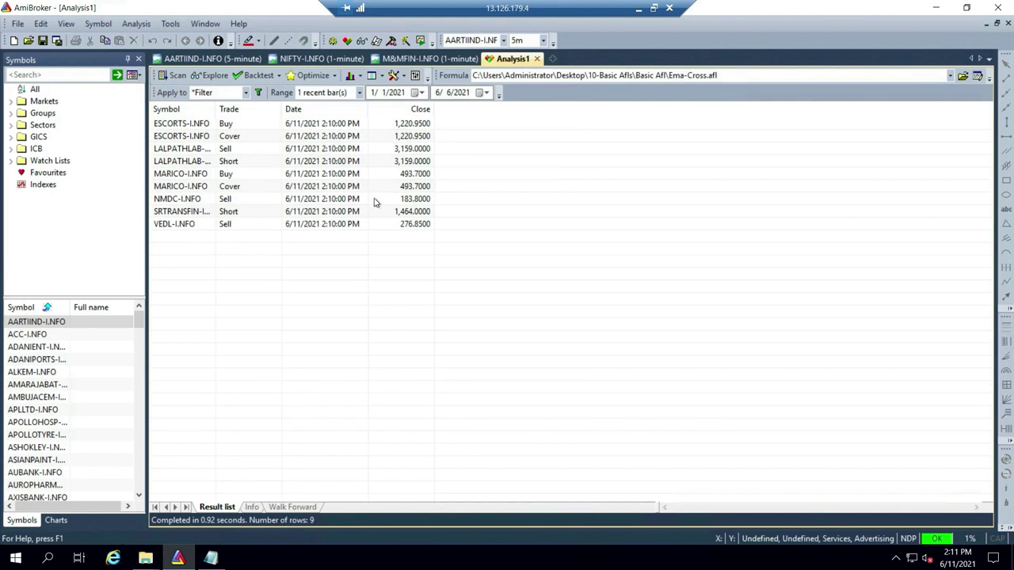
- Sort the scan results by Symbol and load the ESCORTS-I.NFO chart from the first row
left_click(173, 114)
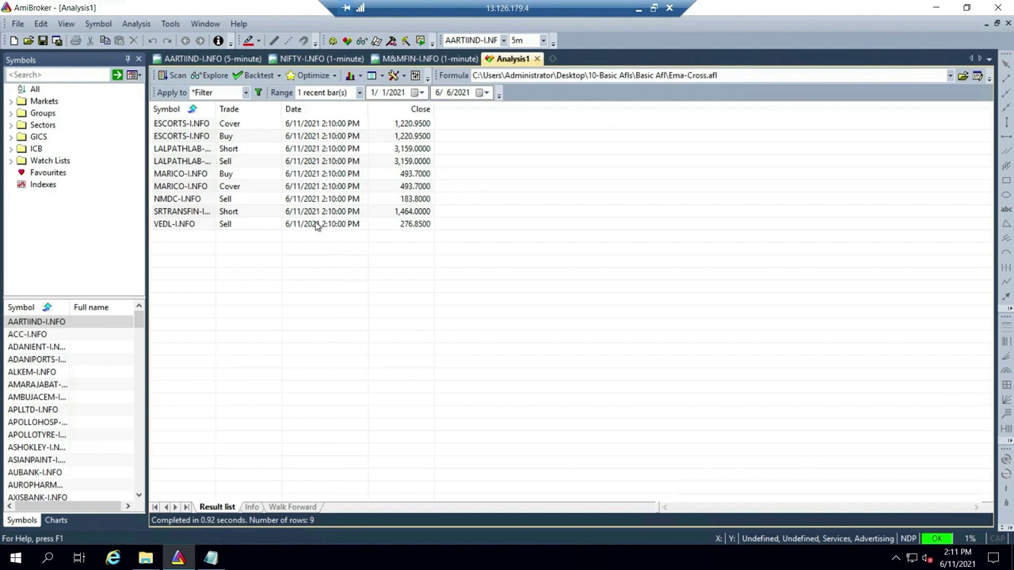
left_click(178, 127)
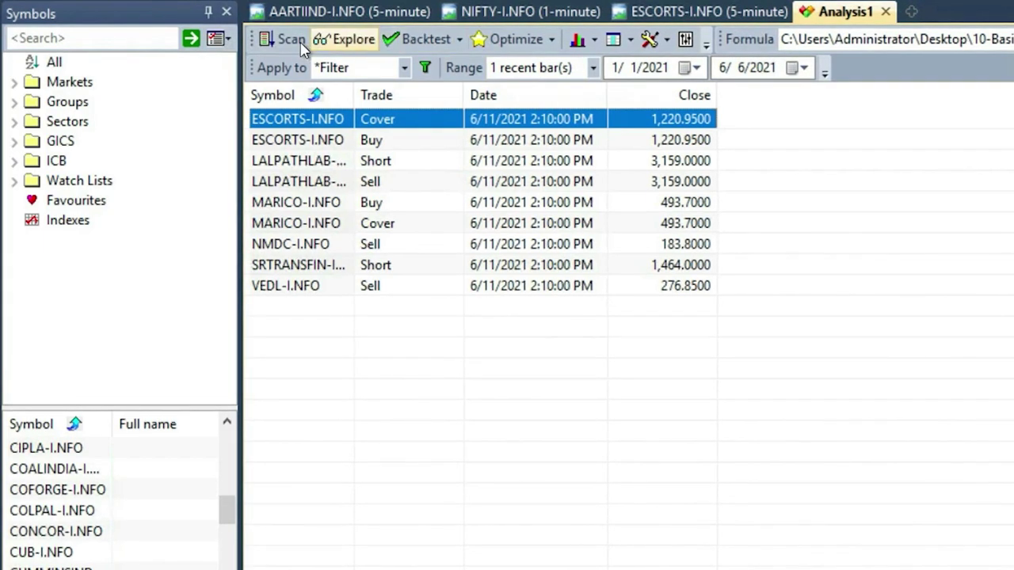
- Run Explore, rerun Scan, then Explore again with Ema-Cross, which still returns 0 rows
left_click(345, 43)
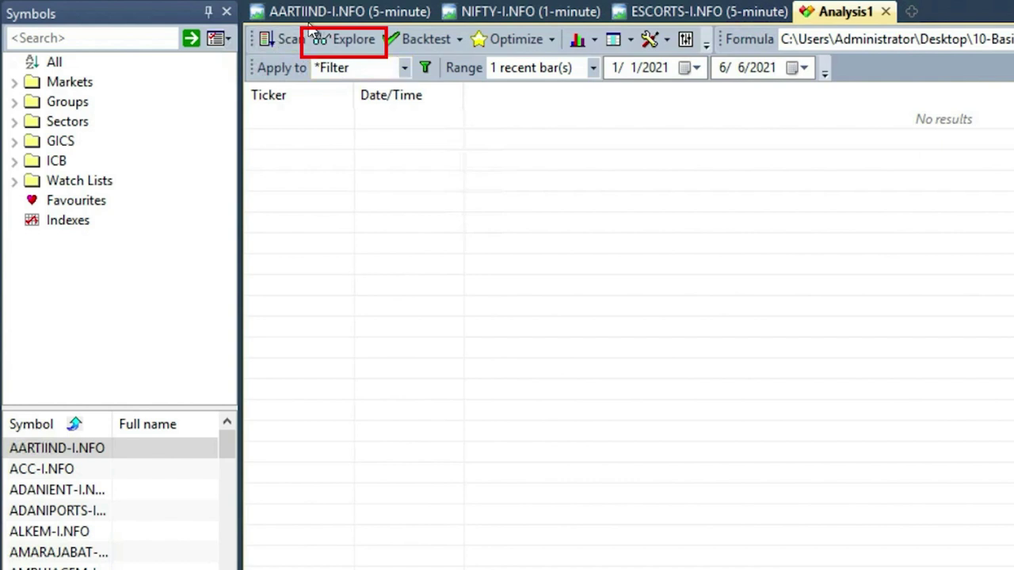
left_click(293, 38)
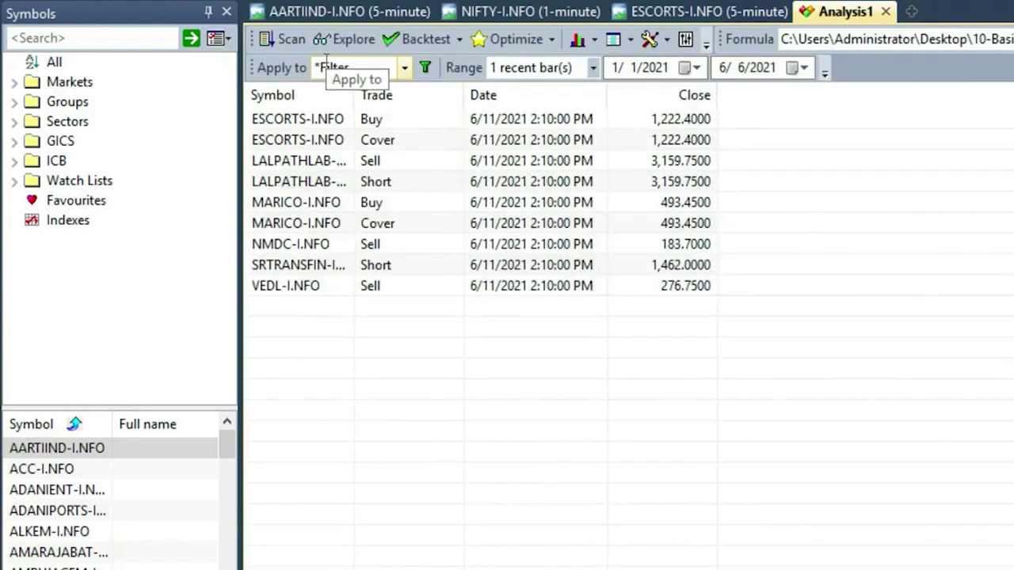
left_click(353, 39)
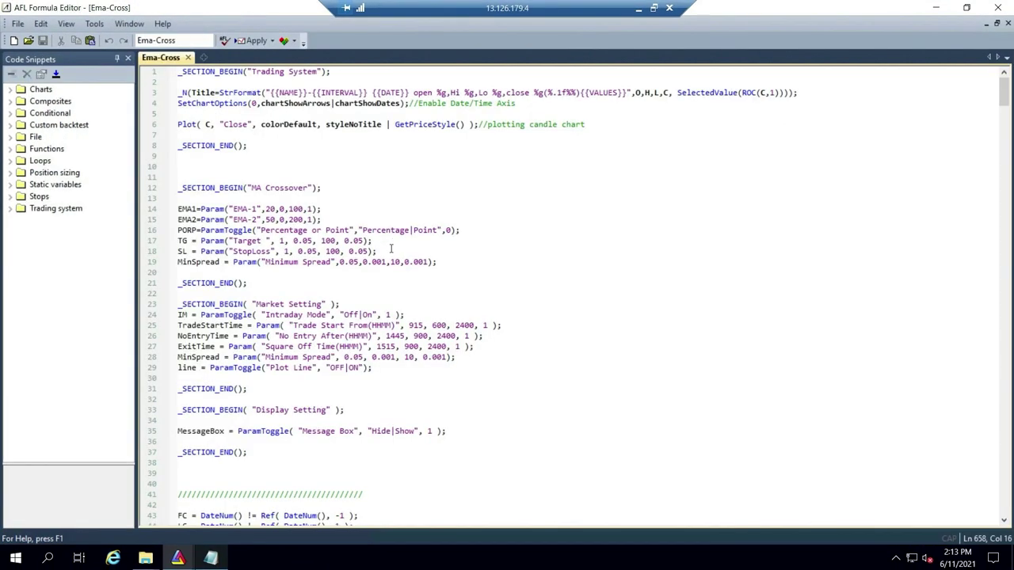
- Paste the Signal Scan exploration code on a new line after the BackTest Settings _SECTION_END()
scroll(389, 252, "down", 3)
scroll(389, 252, "down", 20)
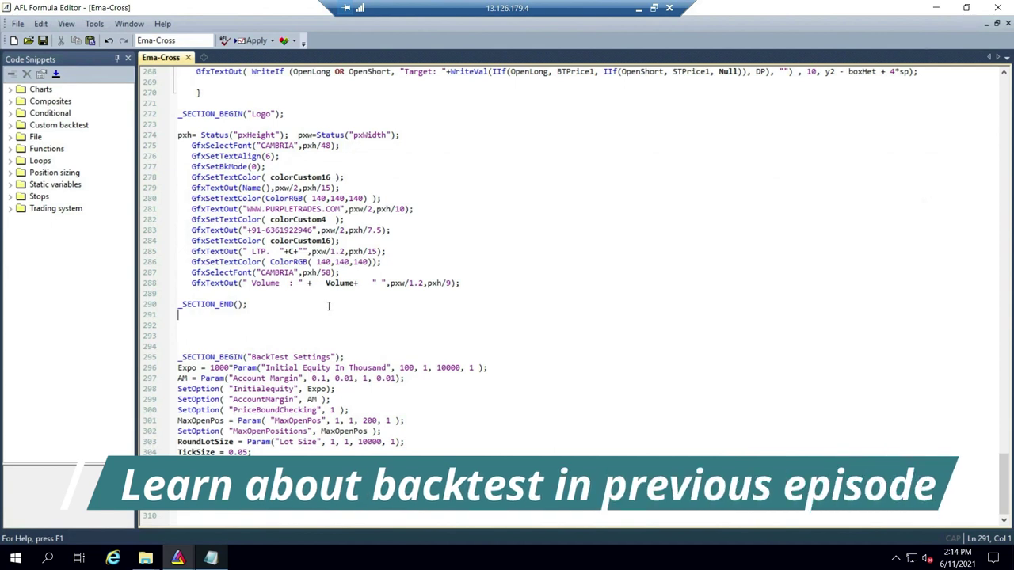
left_click_drag(179, 343, 179, 505)
left_click(230, 504)
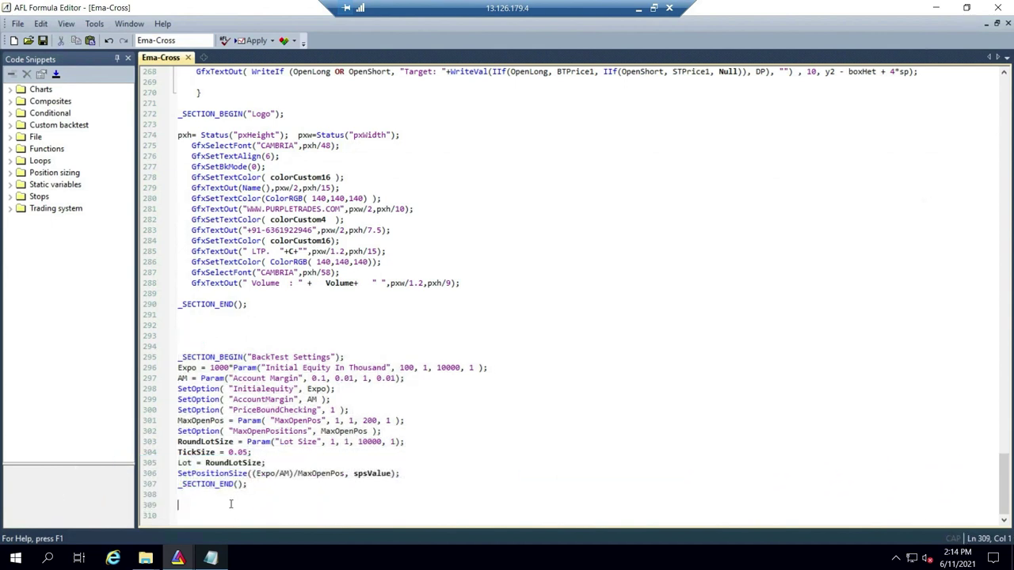
key("Down")
type("//Exploration _SECTION_BEGIN( \"Signal Scan\" );  Filter = Buy  OR Sell OR Short OR Cover; Color = IIf( Buy OR Cover, colorBrightGreen, colorRed ); TextColor = IIf( Buy OR Cover, colorBlack, colorWhite ); Ep = IIf(Buy, BuyPrice, IIf(Short, ShortPrice, Null)); Xp = IIf(Sell, SellPrice, IIf(Cover, CoverPrice, Null)); Pr = IIf(Sell, SellPrice-BuyPrice, IIf(Cover, ShortPrice-CoverPrice, Null)); AddColumn( IIf( Buy, 66, IIf(Short, 83, IIf(Cover, 67, IIf(Sell, 88, 126)))), \"Signal\", formatChar, TextColor, Color, 150); AddColumn( Ep, \"Entry price\", 1.2, TextColor, Color, 150); AddColumn( Xp, \"Exit price\", 1.2, TextColor, Color, 150); AddColumn( Pr, \"Profit\", 1.2, TextColor, Color, 150);  _SECTION_END();")
left_click(536, 356)
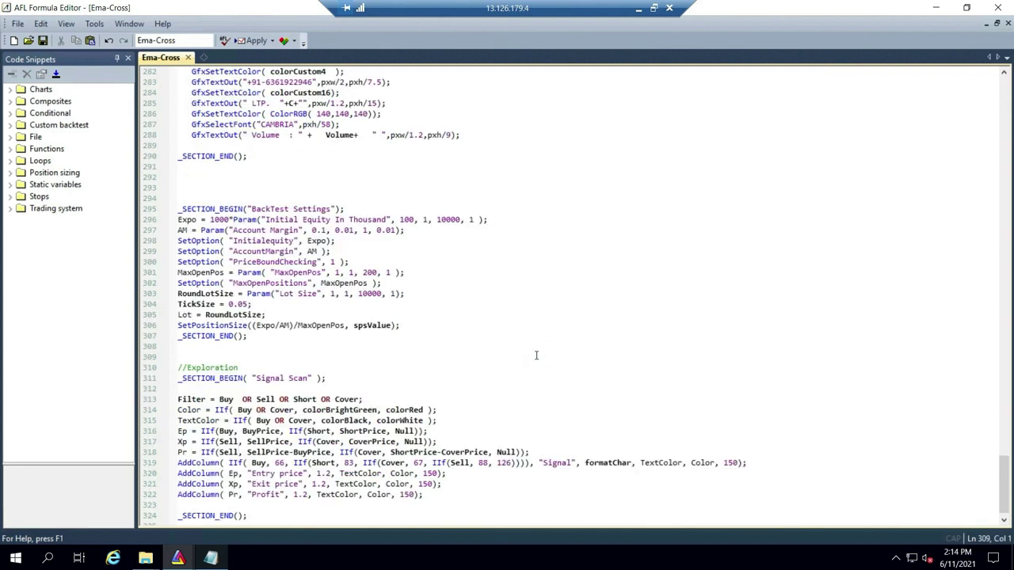
scroll(535, 355, "up", 2, "ctrl")
scroll(475, 340, "down", 6)
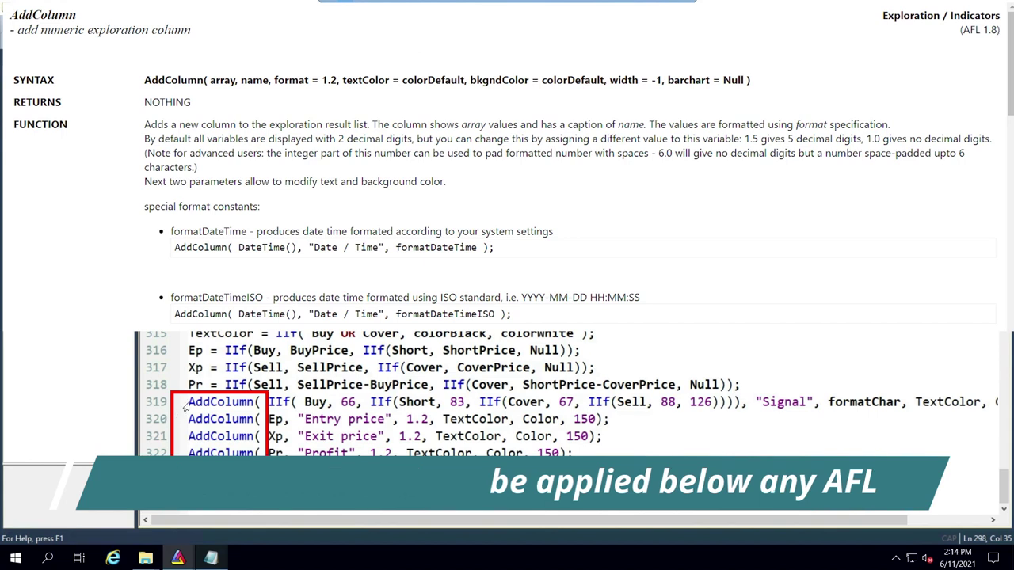
left_click_drag(190, 404, 254, 402)
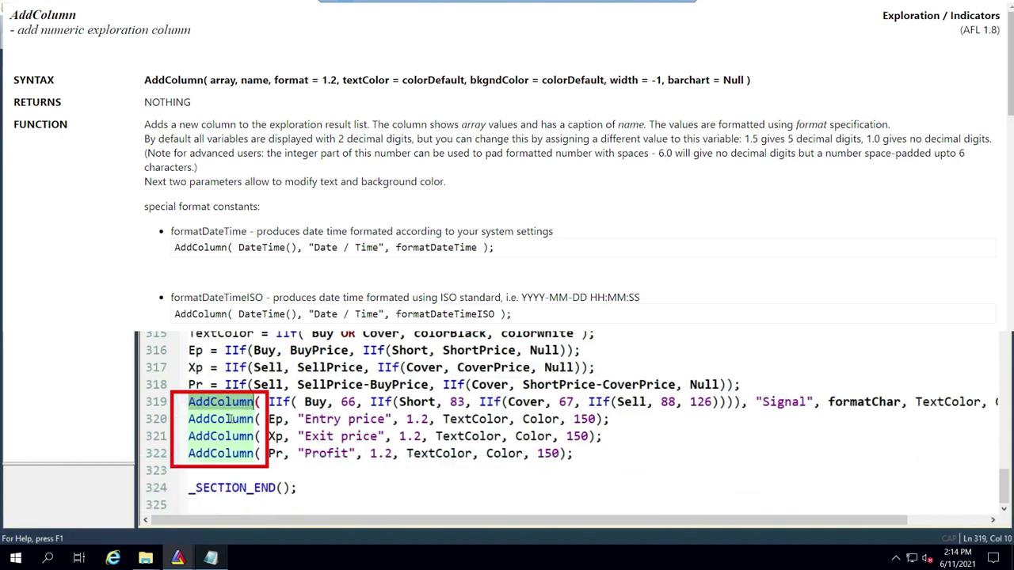
left_click(332, 478)
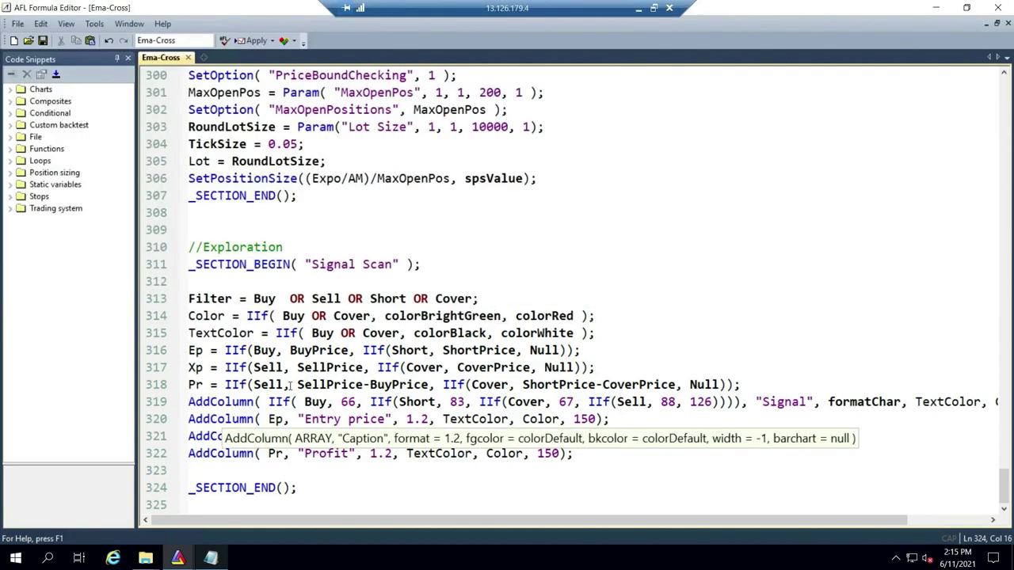
mouse_move(400, 402)
left_mouse_down()
mouse_move(444, 408)
mouse_move(420, 419)
left_mouse_up()
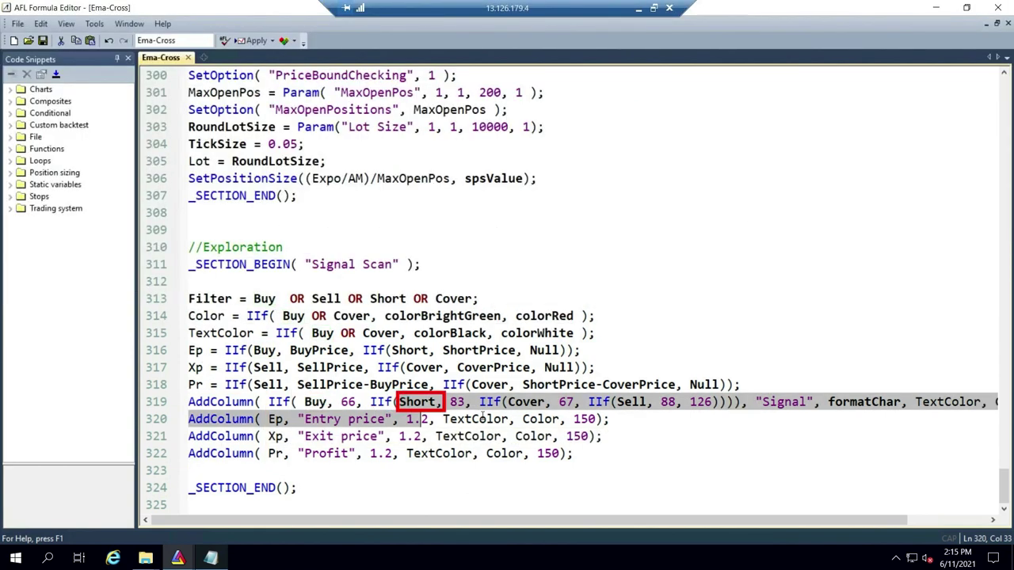
left_click(482, 418)
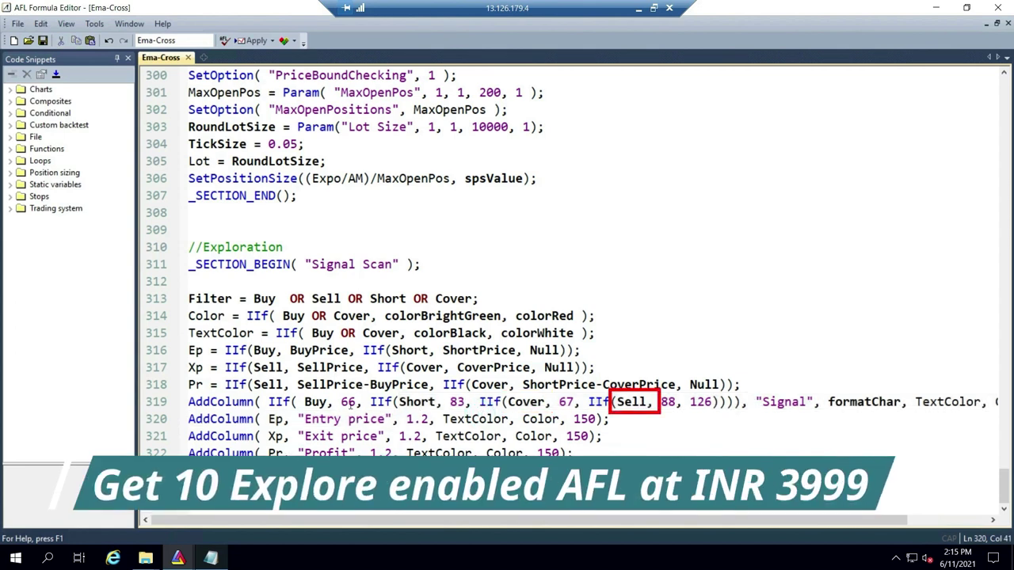
mouse_move(305, 419)
left_mouse_down()
mouse_move(378, 434)
mouse_move(378, 419)
left_mouse_up()
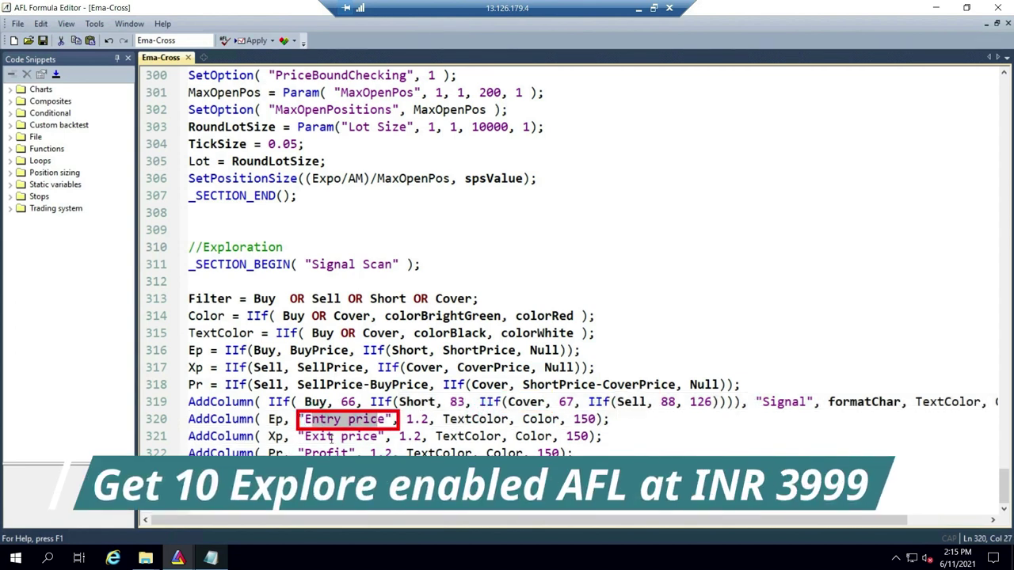
mouse_move(305, 437)
left_mouse_down()
mouse_move(349, 436)
mouse_move(335, 453)
left_mouse_up()
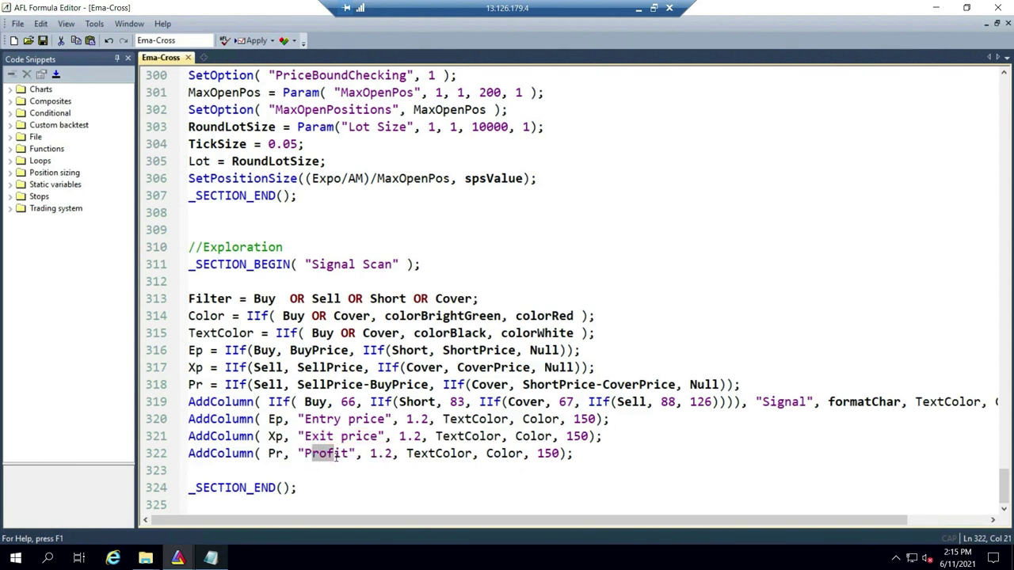
left_click(277, 456)
left_click(197, 384)
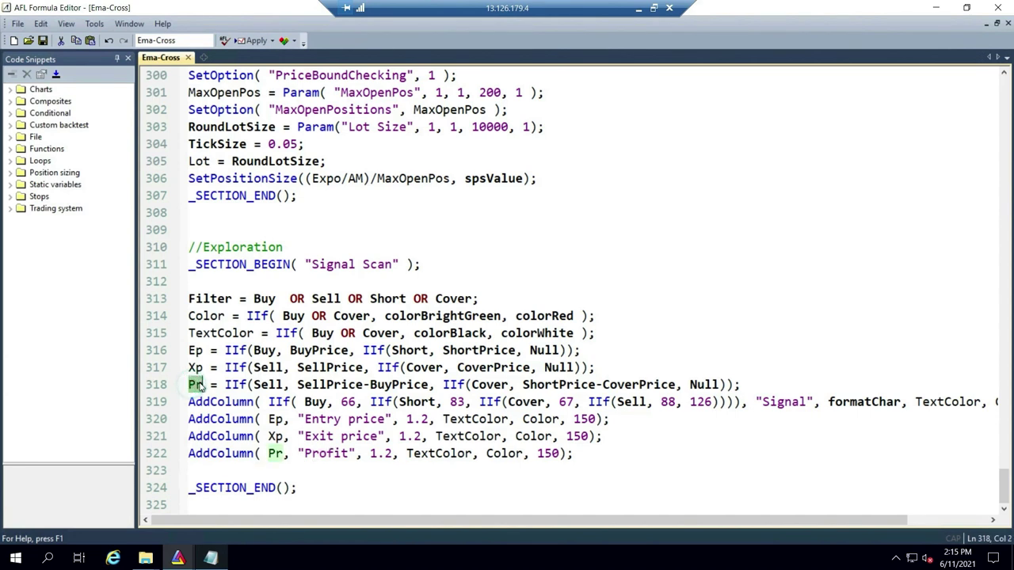
left_click_drag(298, 386, 428, 385)
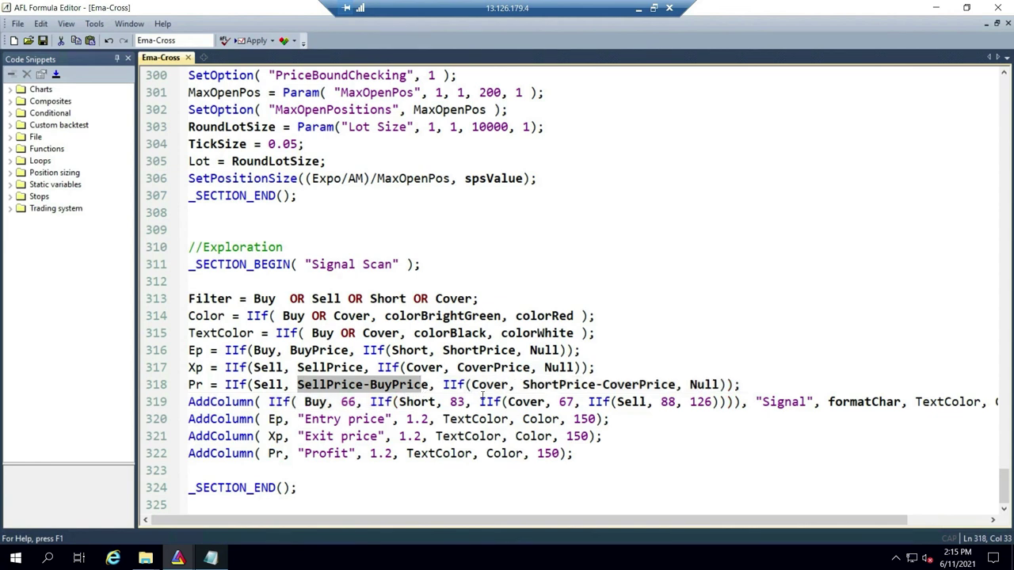
left_click_drag(523, 384, 670, 386)
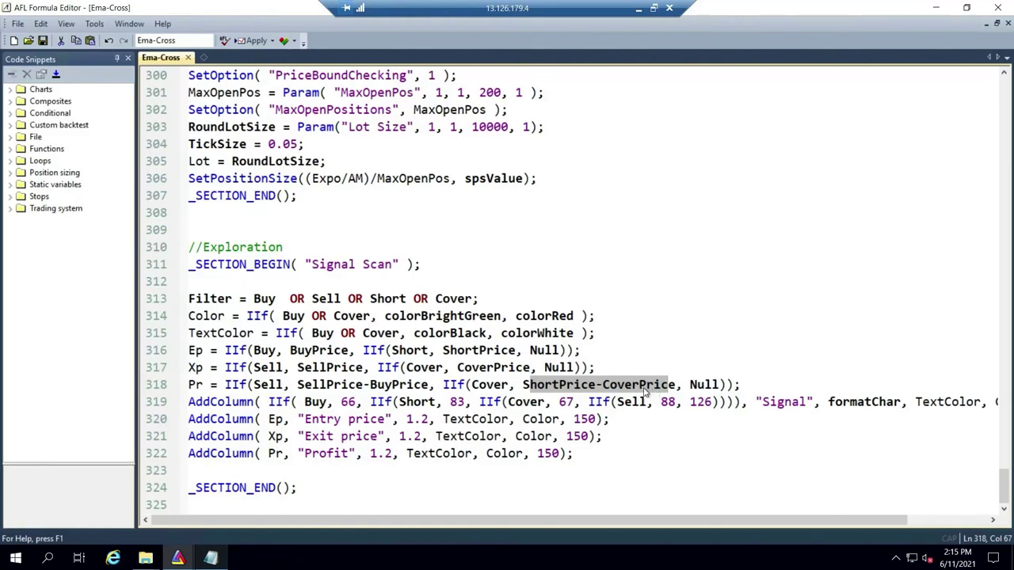
double_click(195, 350)
double_click(192, 368)
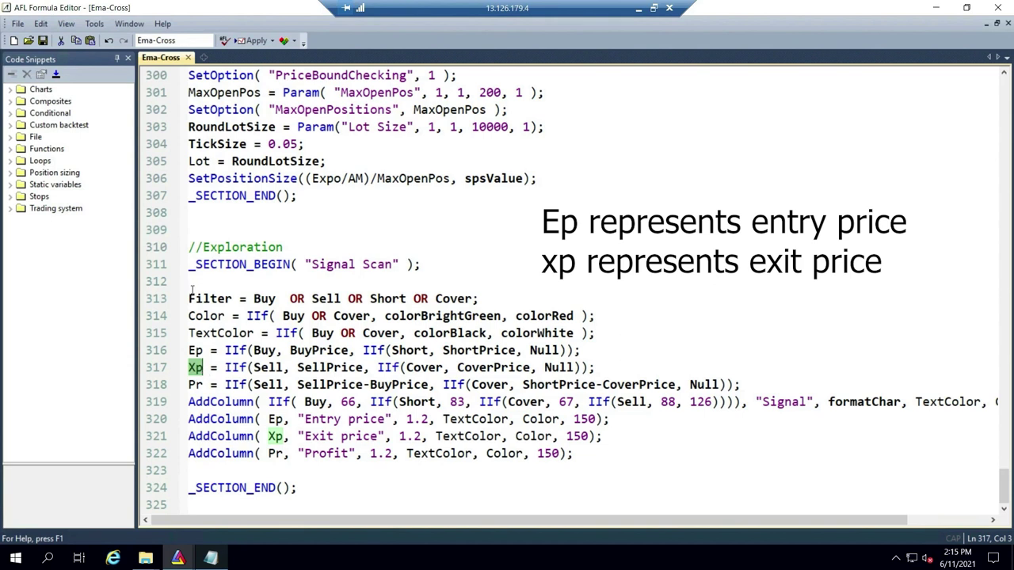
- Apply the edited formula, then Explore, Scan and Explore again to get the TATACHEM-I row (B, 741.70, -1.45)
left_click(255, 40)
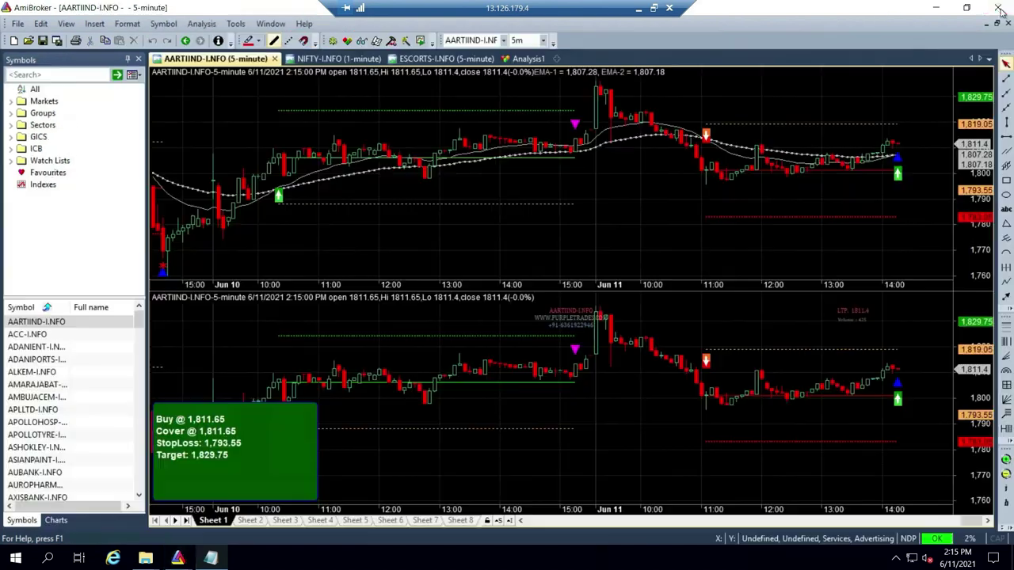
left_click(527, 59)
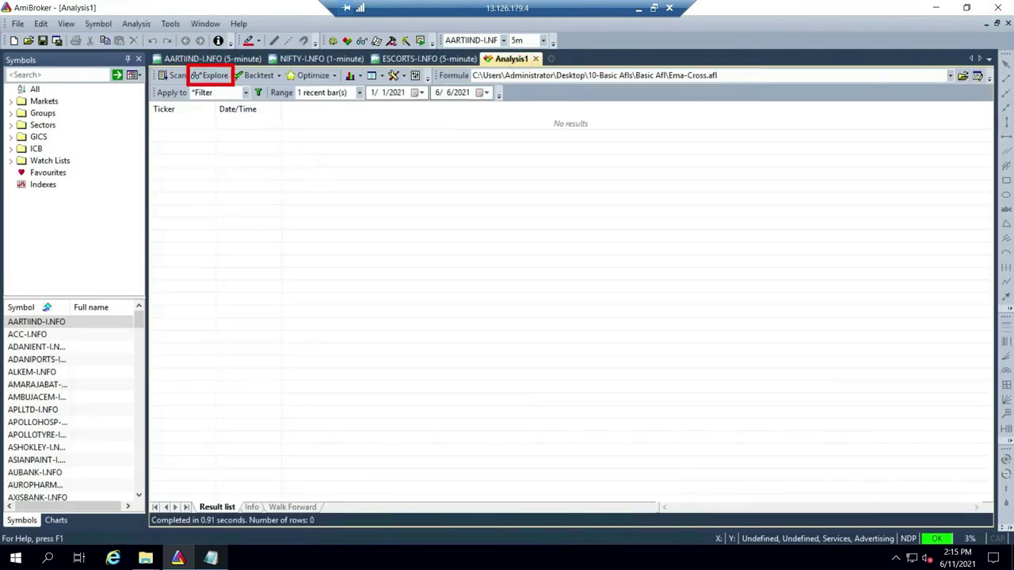
left_click(214, 76)
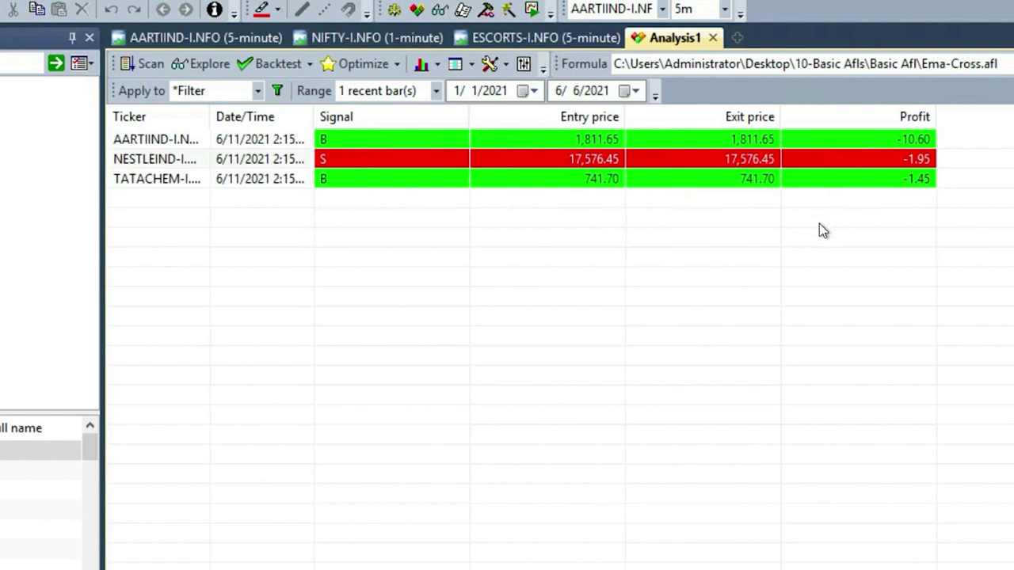
left_click(143, 67)
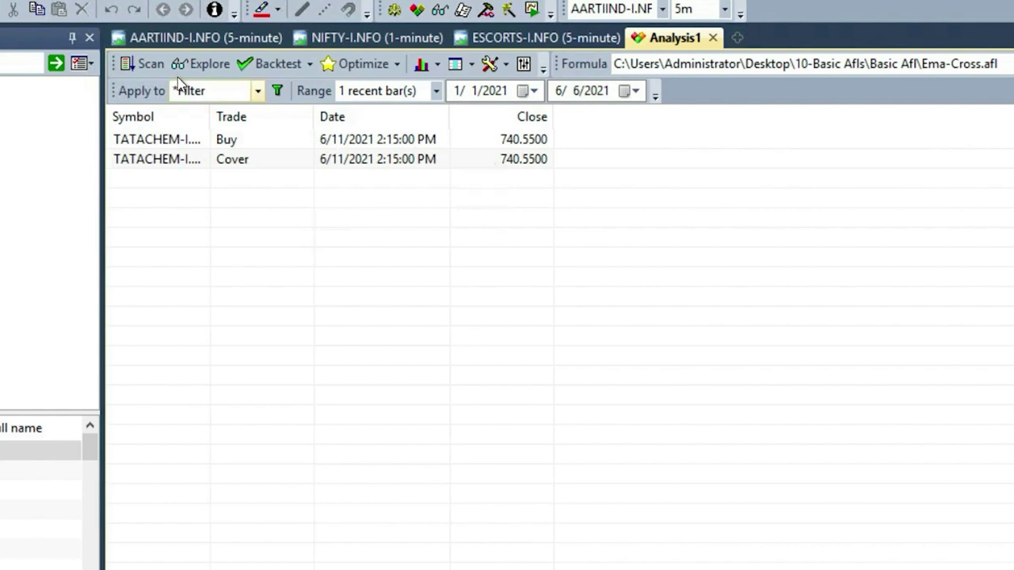
left_click(218, 66)
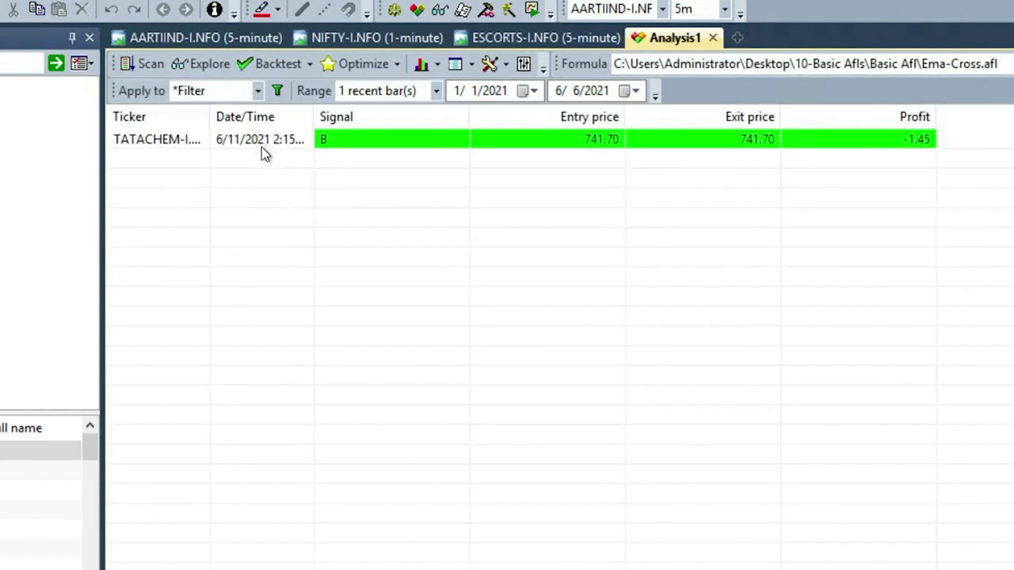